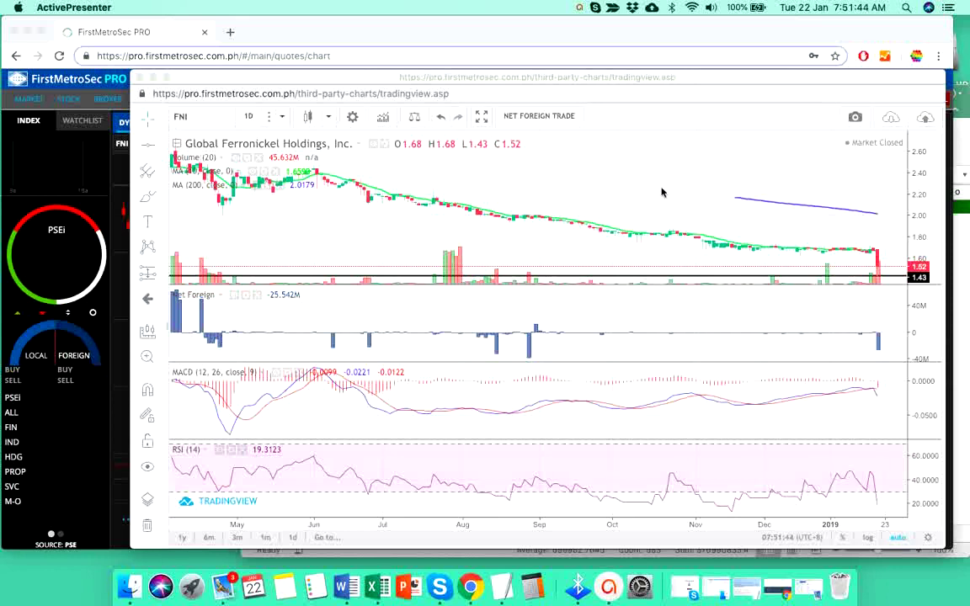
Set the FNI chart's time interval to 1 week.
{"action": "left_click", "coordinate": [252, 110]}
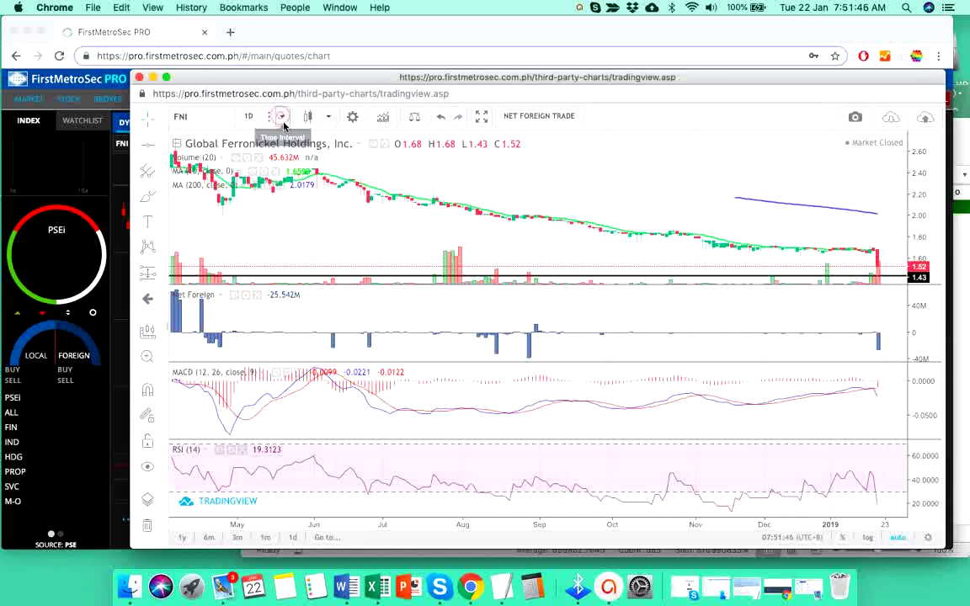
{"action": "left_click", "coordinate": [283, 122]}
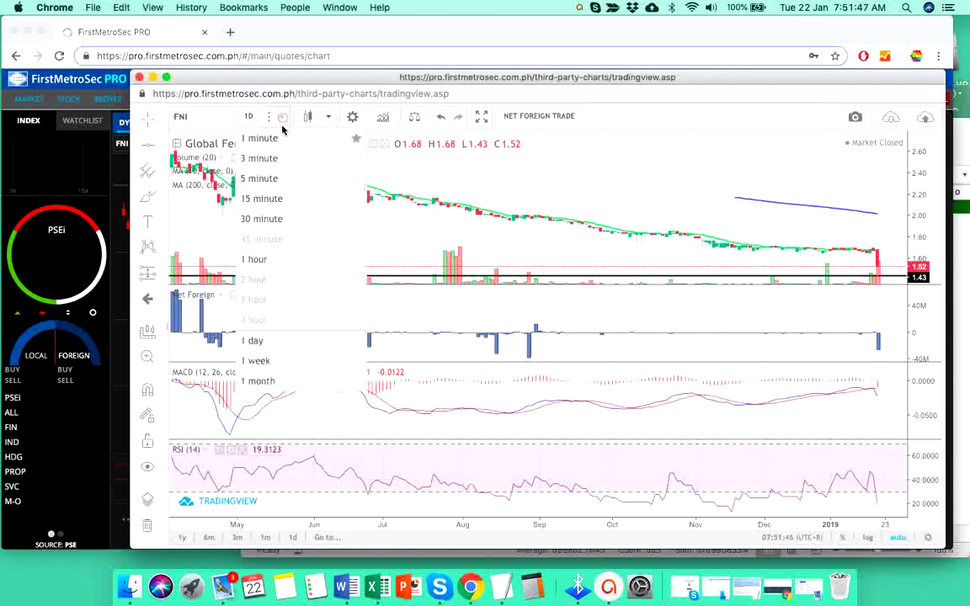
{"action": "left_click", "coordinate": [256, 361]}
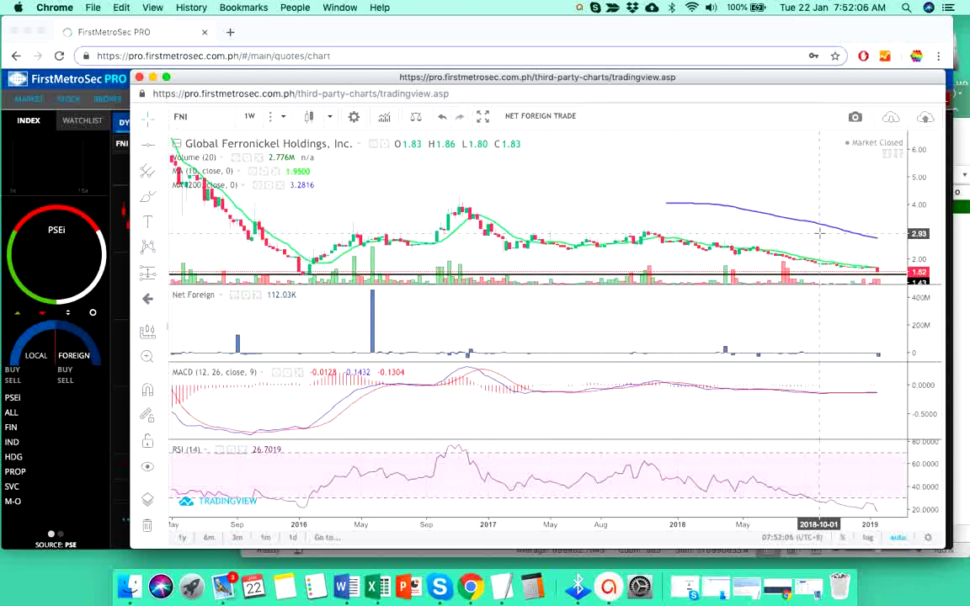
Maximize the price pane and examine FNI's weekly price history back to 2012.
{"action": "left_click", "coordinate": [899, 155]}
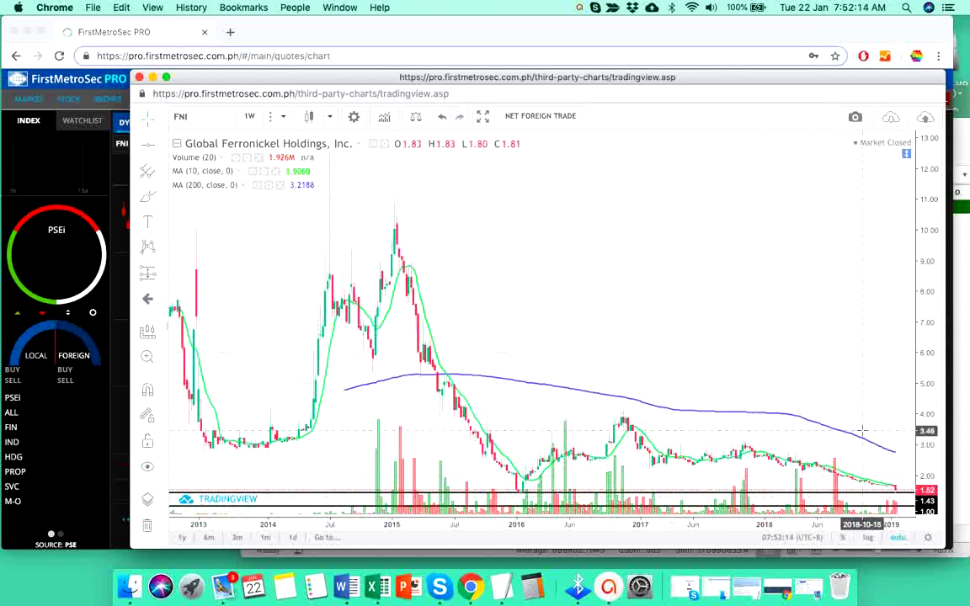
{"action": "scroll", "coordinate": [862, 432], "scroll_direction": "up", "scroll_amount": 5}
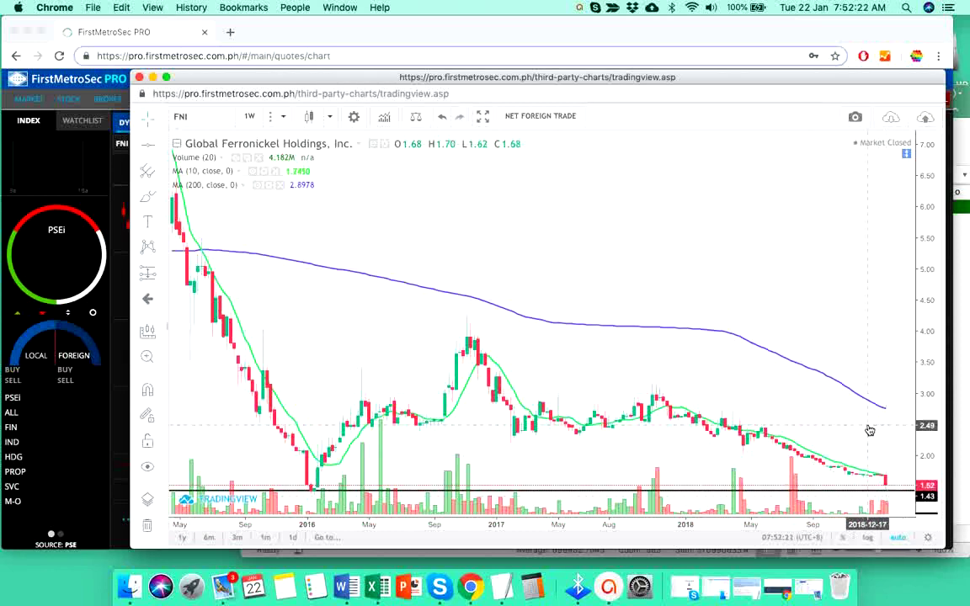
{"action": "scroll", "coordinate": [867, 404], "scroll_direction": "down", "scroll_amount": 3}
{"action": "scroll", "coordinate": [867, 404], "scroll_direction": "down", "scroll_amount": 5}
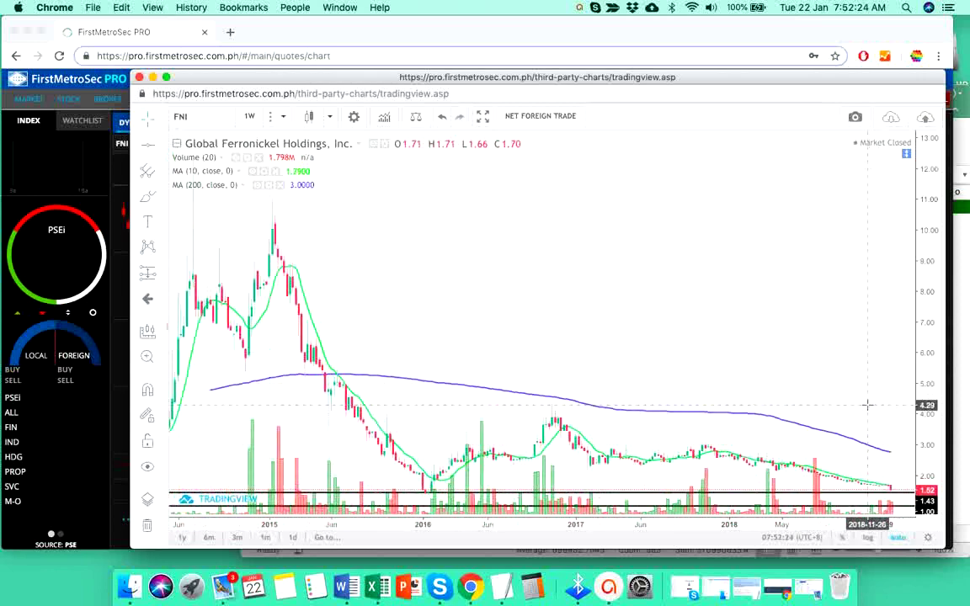
{"action": "scroll", "coordinate": [868, 404], "scroll_direction": "down", "scroll_amount": 2}
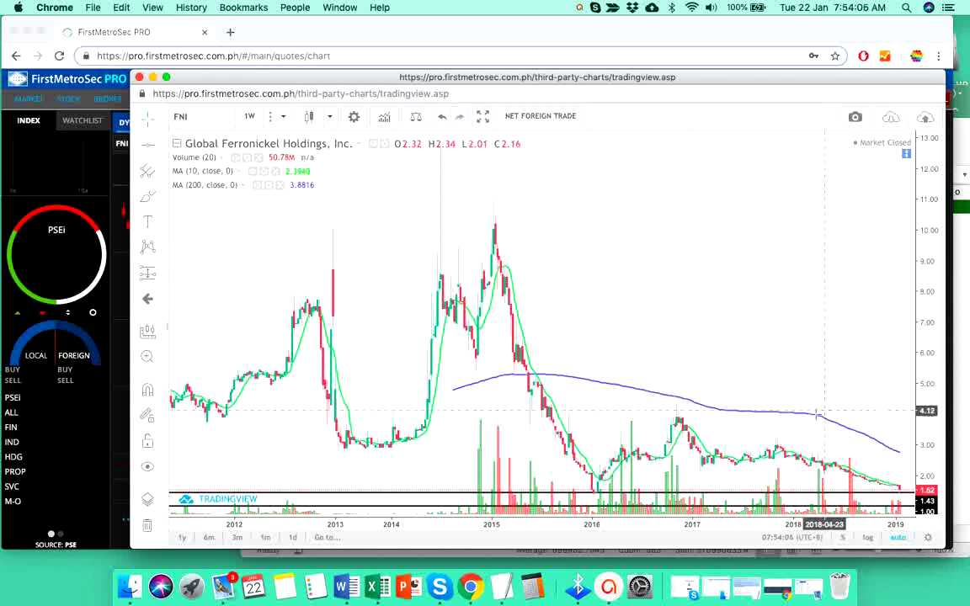
Draw a horizontal line at 1.69 across the recent candles of the weekly FNI chart.
{"action": "scroll", "coordinate": [808, 404], "scroll_direction": "up", "scroll_amount": 6}
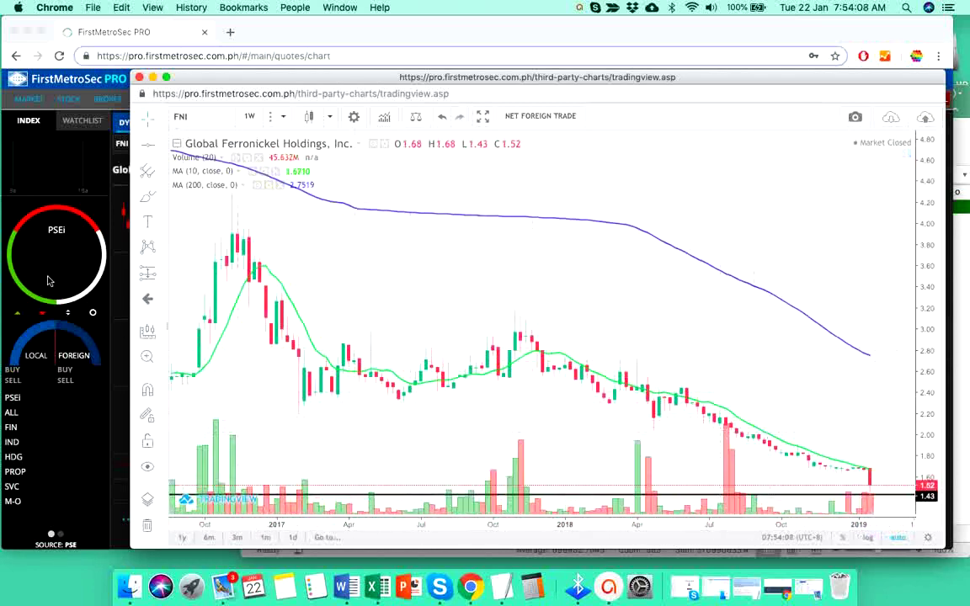
{"action": "left_click", "coordinate": [149, 146]}
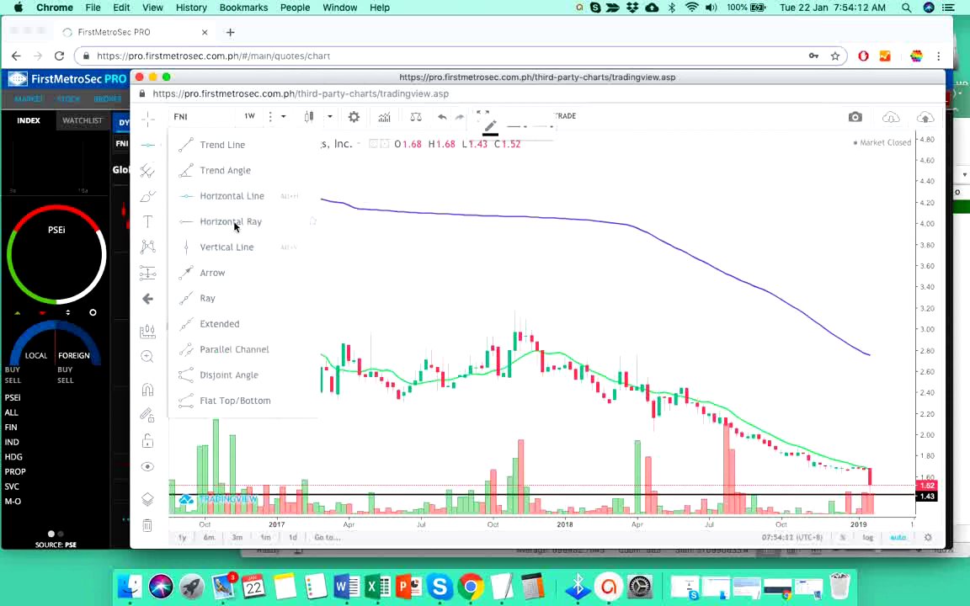
{"action": "left_click", "coordinate": [225, 196]}
{"action": "scroll", "coordinate": [756, 464], "scroll_direction": "up", "scroll_amount": 5}
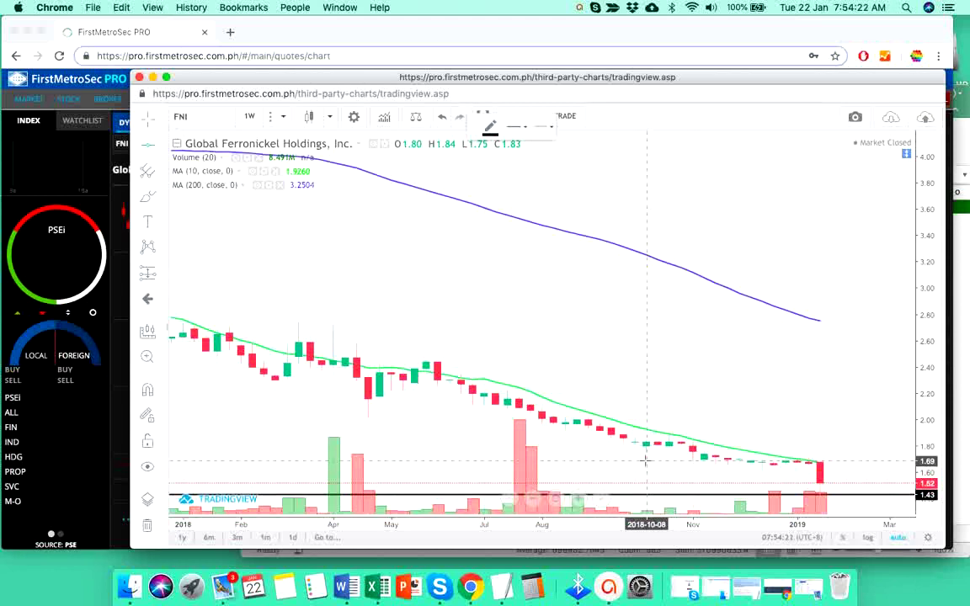
{"action": "left_click", "coordinate": [648, 460]}
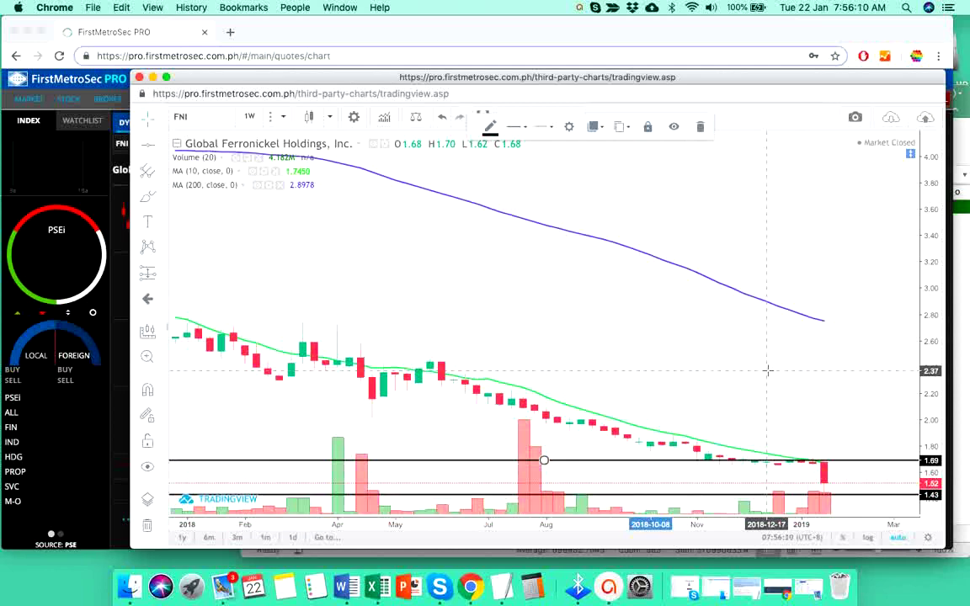
Set the FNI chart's time interval to 1 day.
{"action": "scroll", "coordinate": [768, 370], "scroll_direction": "down", "scroll_amount": 5}
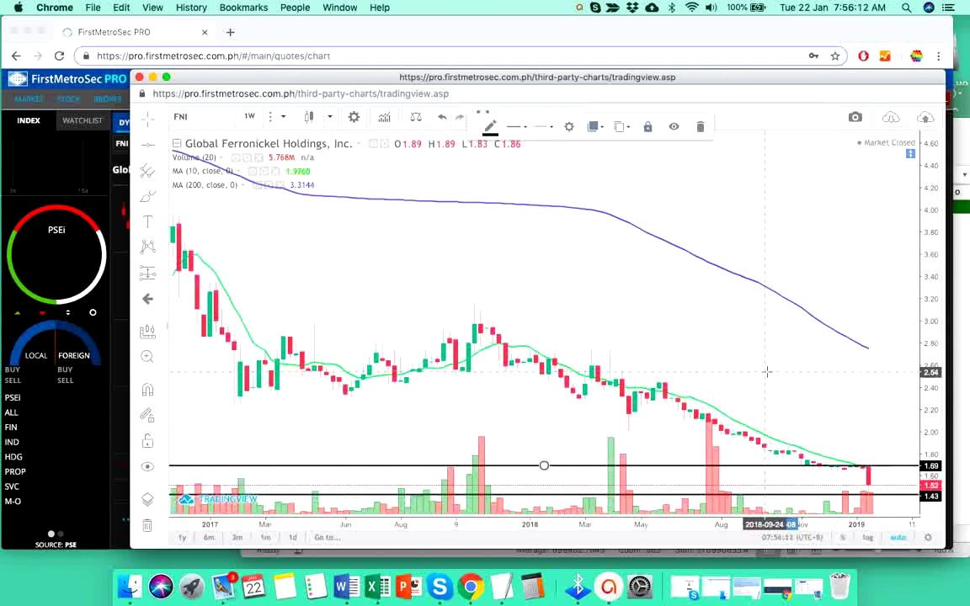
{"action": "scroll", "coordinate": [754, 370], "scroll_direction": "down", "scroll_amount": 2}
{"action": "scroll", "coordinate": [699, 364], "scroll_direction": "up", "scroll_amount": 3}
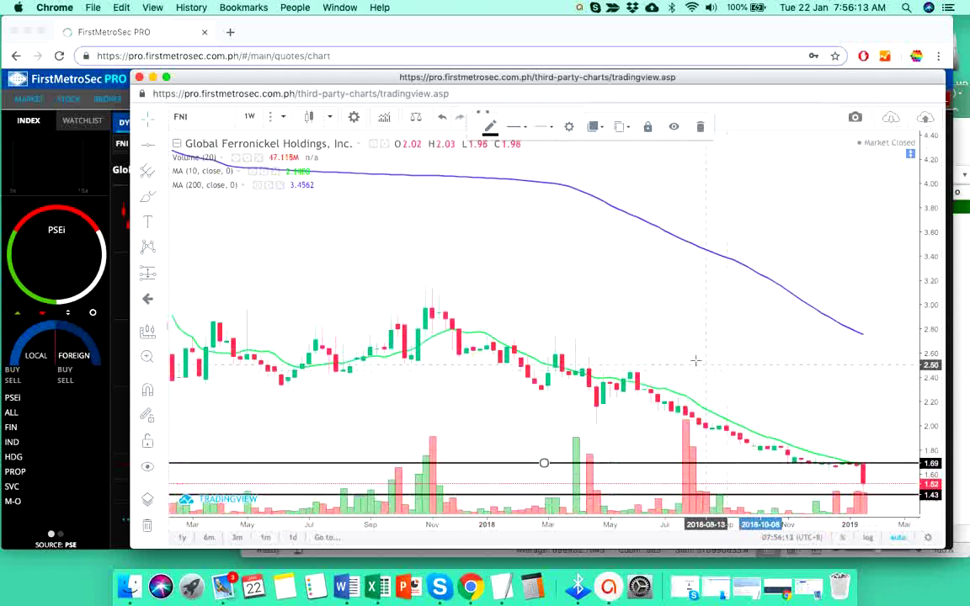
{"action": "left_click", "coordinate": [250, 115]}
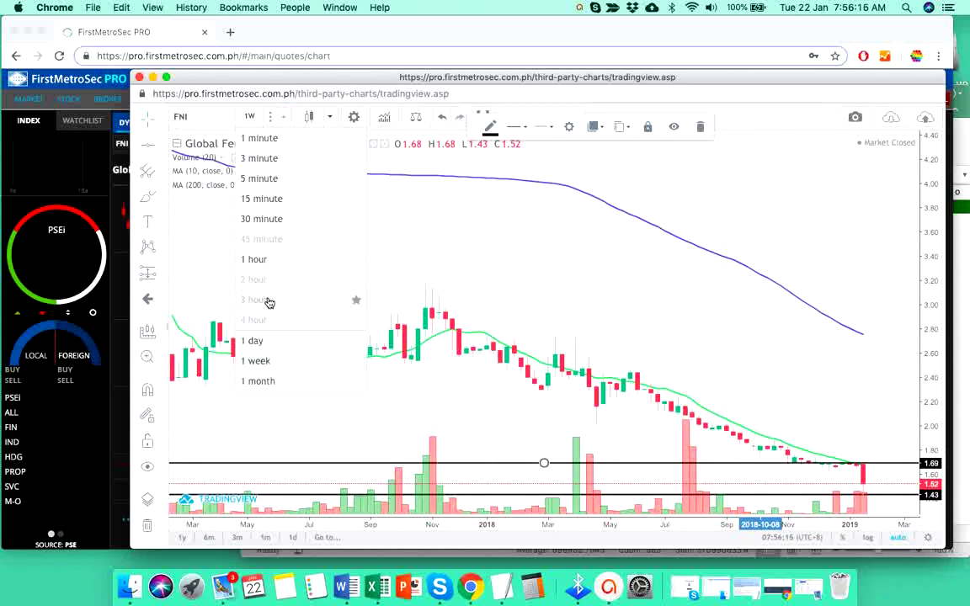
{"action": "left_click", "coordinate": [254, 340]}
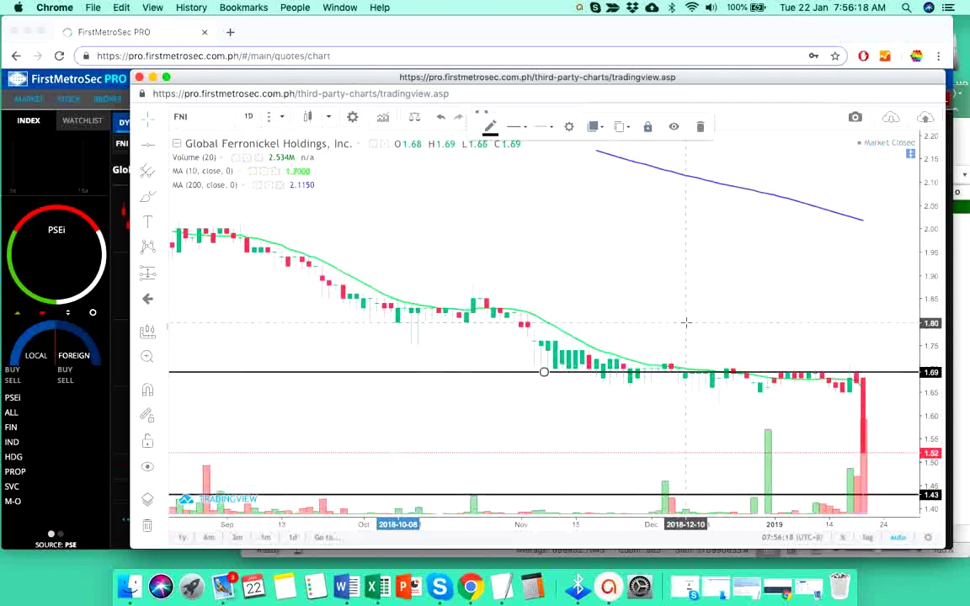
Examine the daily price action around the horizontal lines at 1.69 and 1.43 over short and long date ranges.
{"action": "scroll", "coordinate": [686, 322], "scroll_direction": "down", "scroll_amount": 2}
{"action": "scroll", "coordinate": [686, 320], "scroll_direction": "up", "scroll_amount": 2}
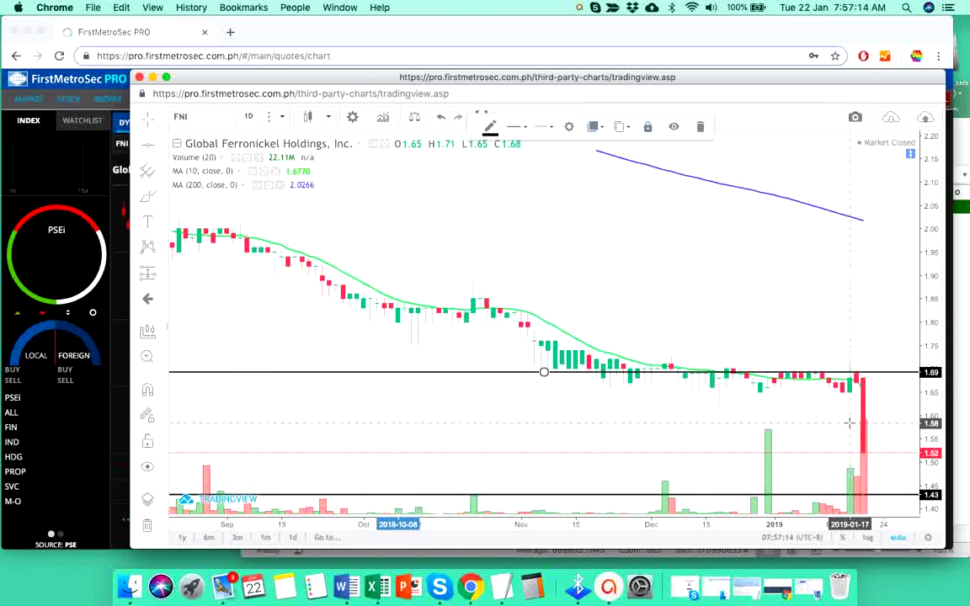
{"action": "scroll", "coordinate": [849, 423], "scroll_direction": "down", "scroll_amount": 10}
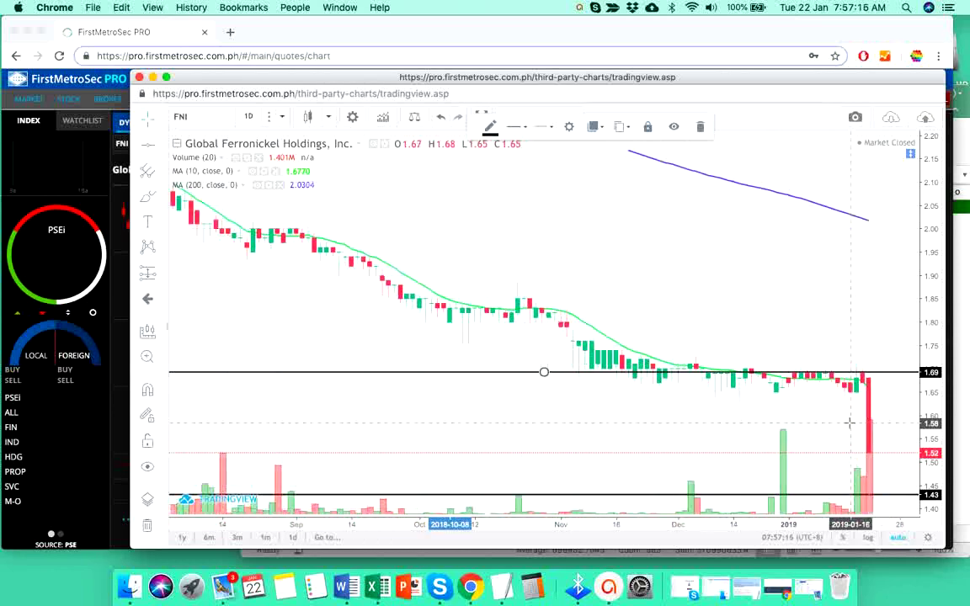
{"action": "scroll", "coordinate": [849, 423], "scroll_direction": "down", "scroll_amount": 10}
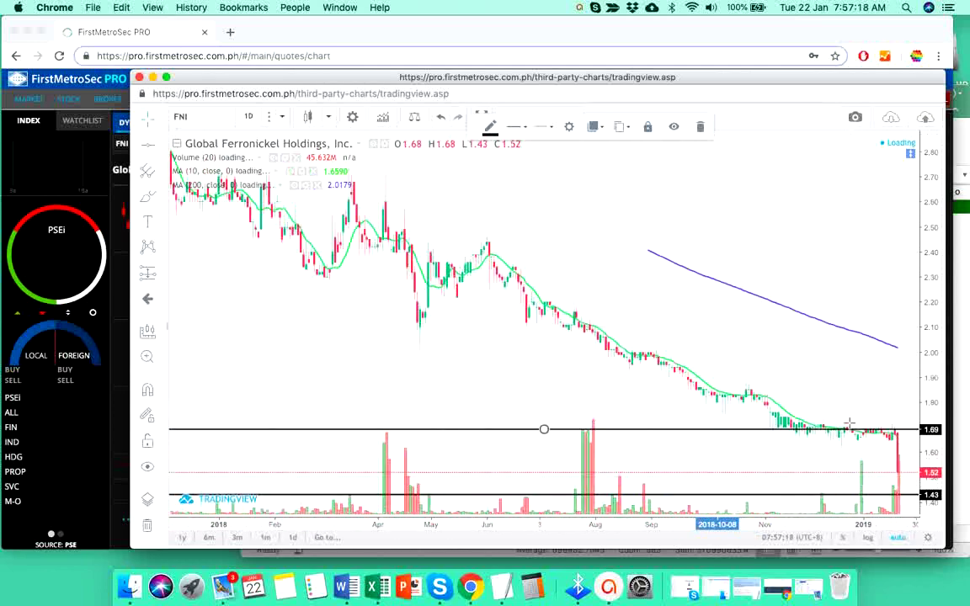
{"action": "scroll", "coordinate": [815, 412], "scroll_direction": "up", "scroll_amount": 8}
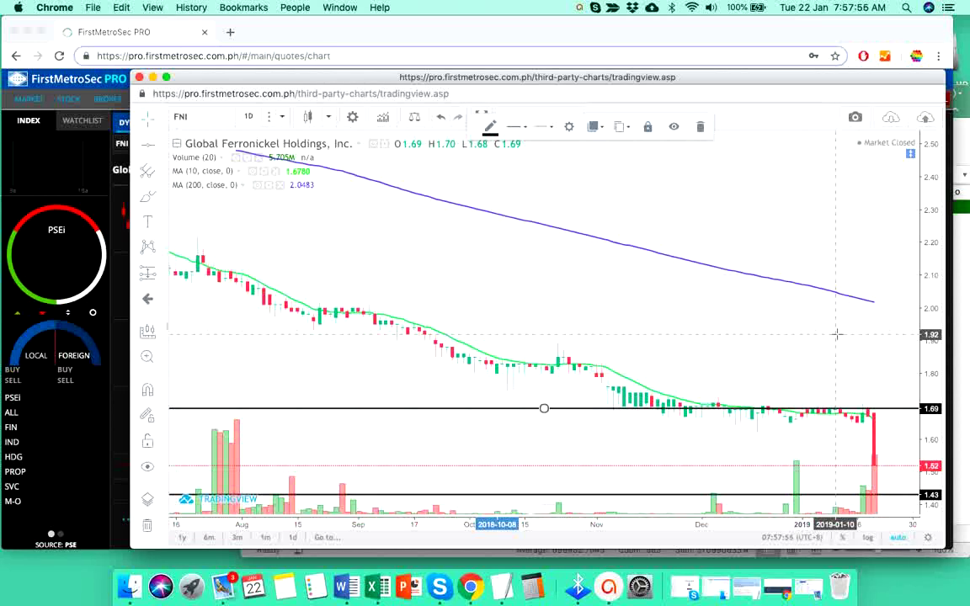
{"action": "scroll", "coordinate": [823, 357], "scroll_direction": "down", "scroll_amount": 2}
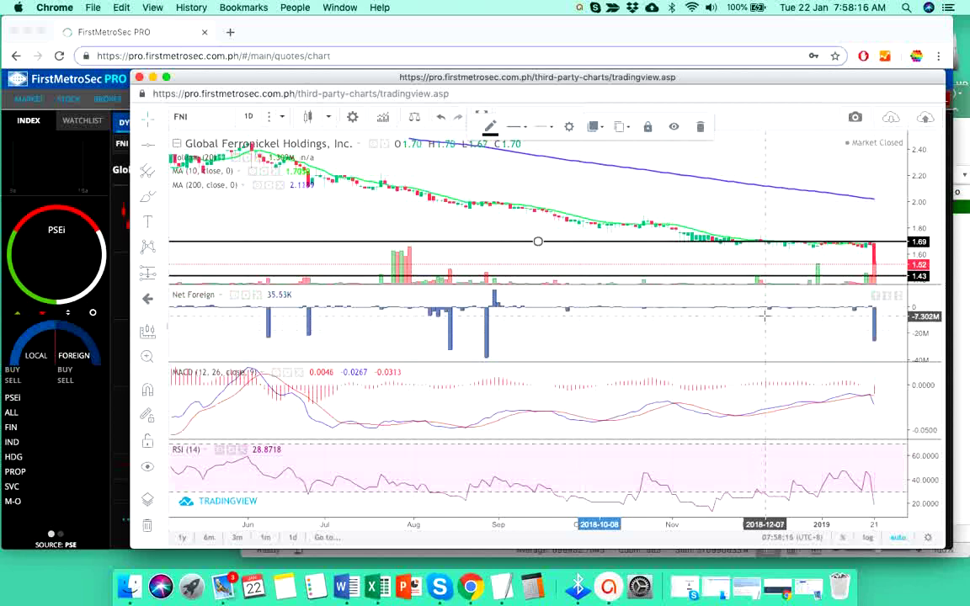
Examine the Net Foreign, MACD and RSI panes on the daily chart from mid-2017 to January 2019.
{"action": "scroll", "coordinate": [868, 337], "scroll_direction": "up", "scroll_amount": 3}
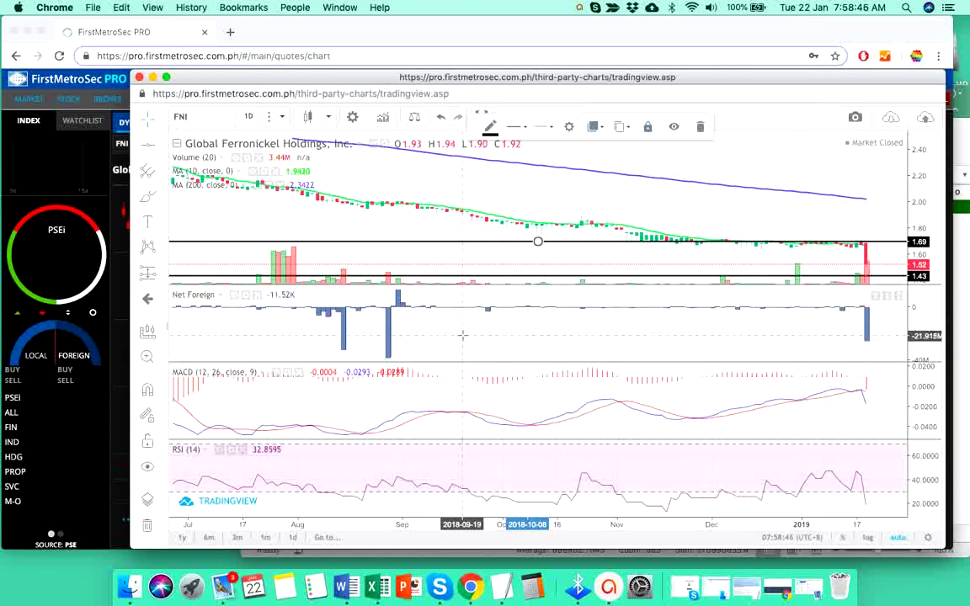
{"action": "scroll", "coordinate": [459, 337], "scroll_direction": "down", "scroll_amount": 5}
{"action": "scroll", "coordinate": [474, 333], "scroll_direction": "down", "scroll_amount": 5}
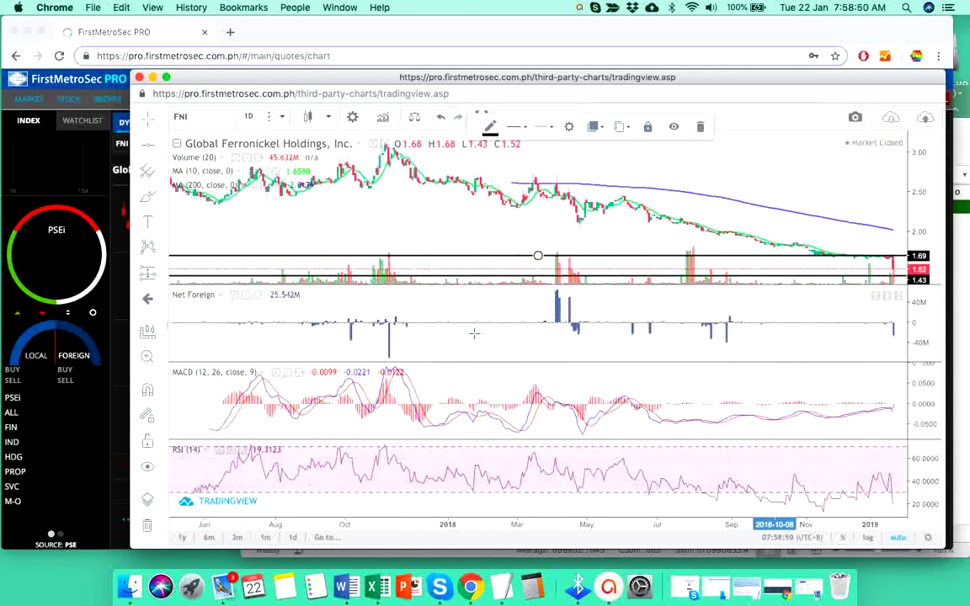
{"action": "scroll", "coordinate": [474, 334], "scroll_direction": "up", "scroll_amount": 5}
{"action": "scroll", "coordinate": [474, 333], "scroll_direction": "up", "scroll_amount": 2}
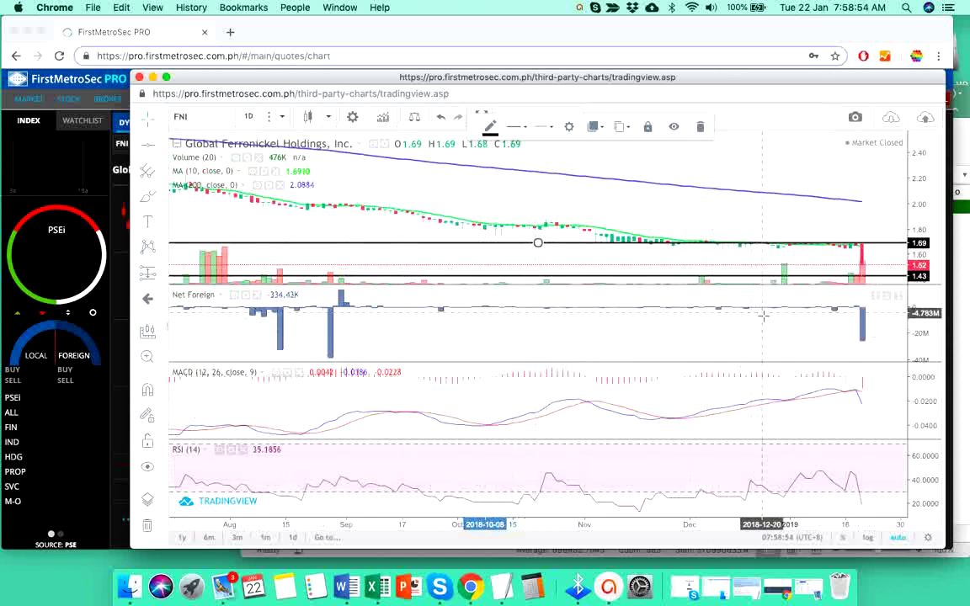
{"action": "scroll", "coordinate": [803, 347], "scroll_direction": "up", "scroll_amount": 2}
{"action": "scroll", "coordinate": [803, 347], "scroll_direction": "up", "scroll_amount": 1}
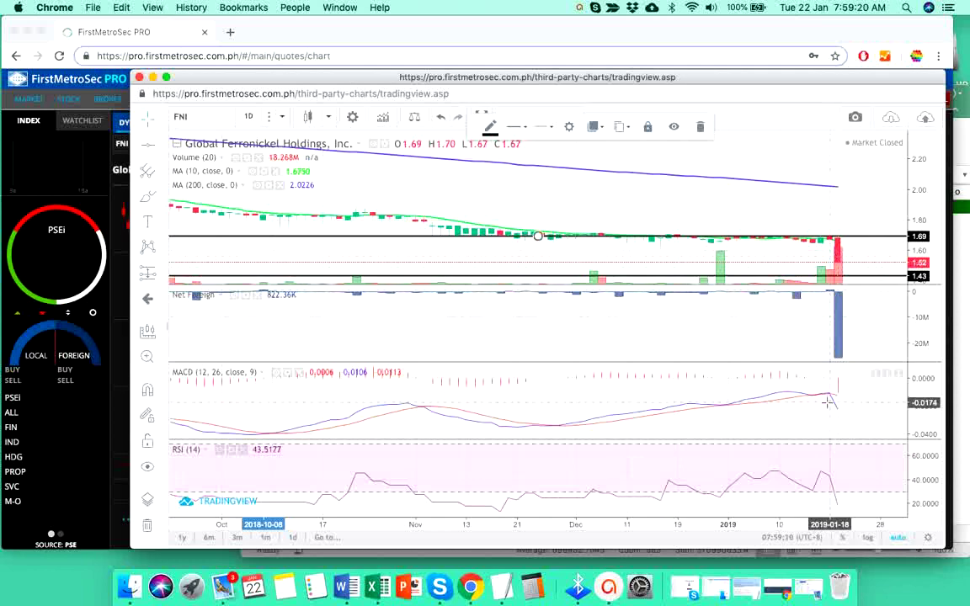
{"action": "scroll", "coordinate": [828, 420], "scroll_direction": "down", "scroll_amount": 2}
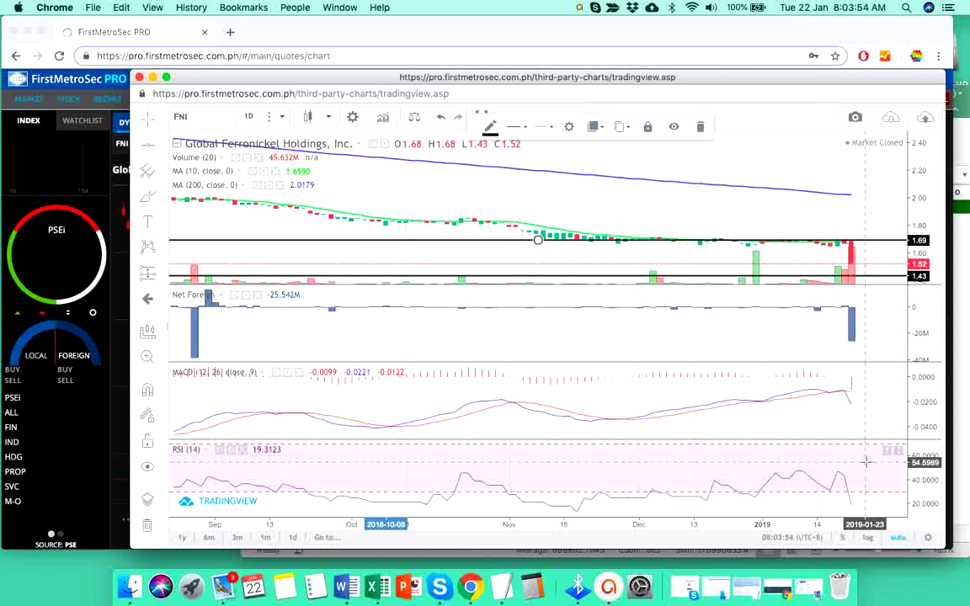
Set the RSI indicator's upper limit to 80 and its lower limit to 20.
{"action": "double_click", "coordinate": [263, 453]}
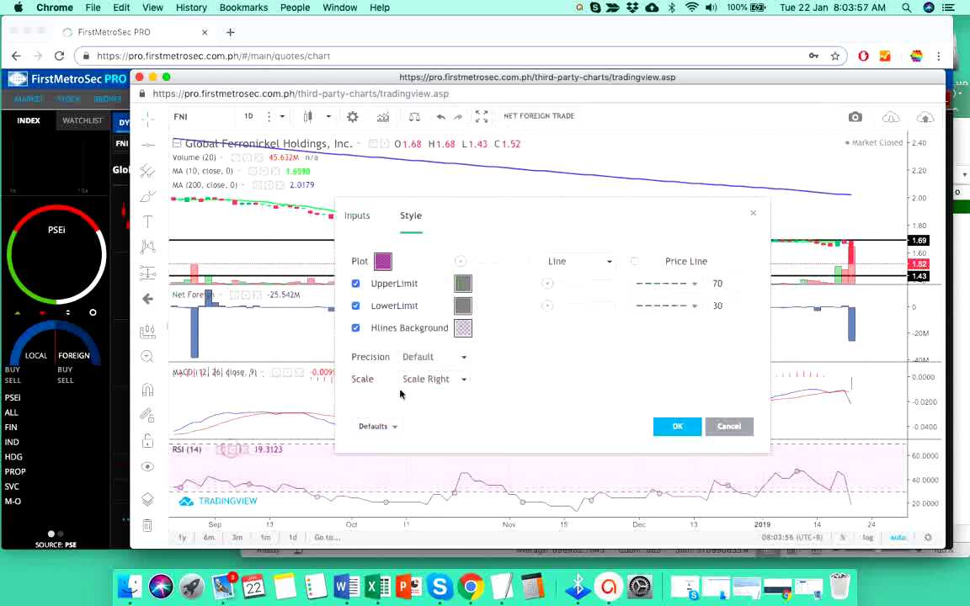
{"action": "left_click", "coordinate": [352, 217]}
{"action": "left_click", "coordinate": [411, 219]}
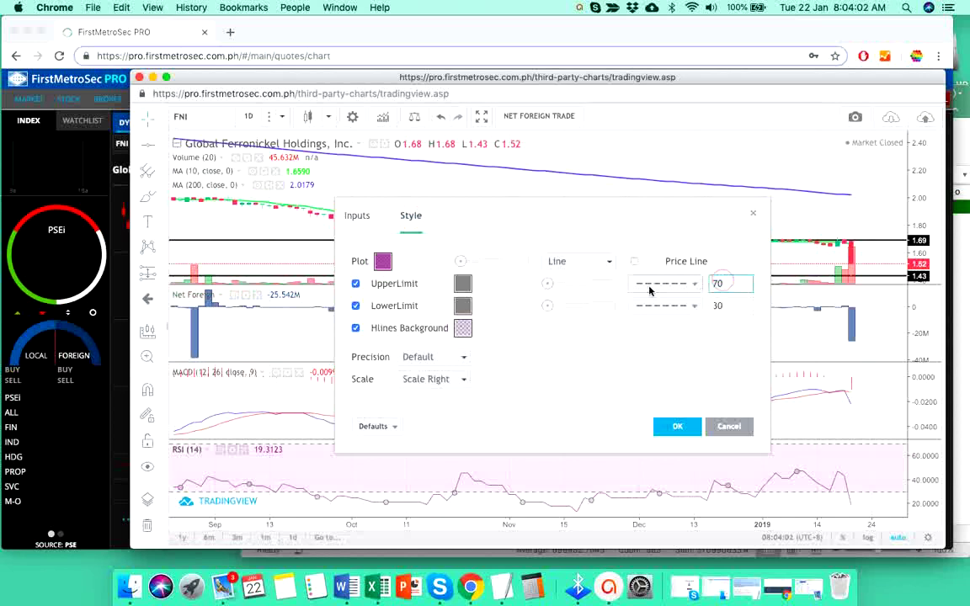
{"action": "type", "text": "80"}
{"action": "double_click", "coordinate": [718, 305]}
{"action": "type", "text": "2"}
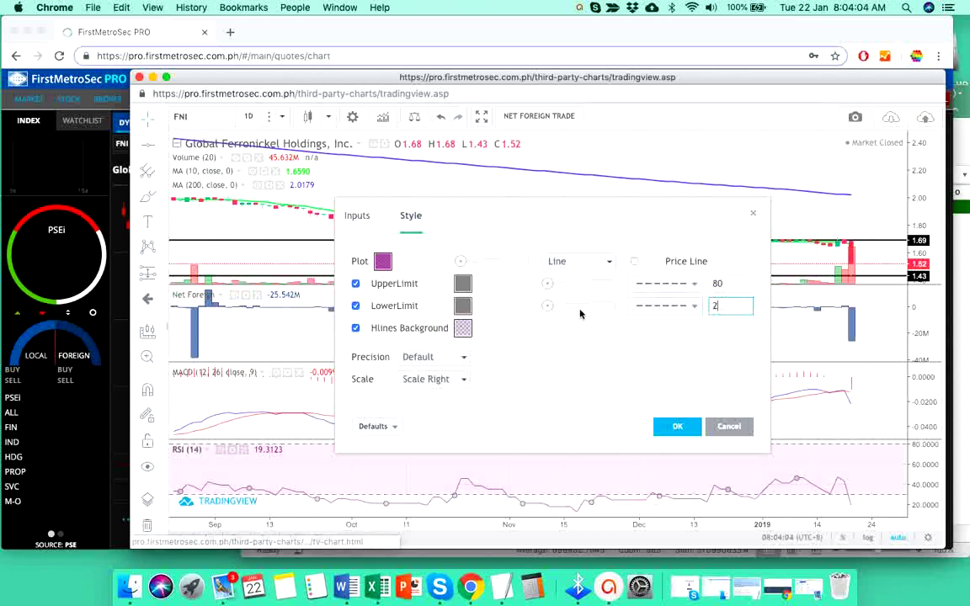
{"action": "type", "text": "0"}
{"action": "left_click", "coordinate": [679, 426]}
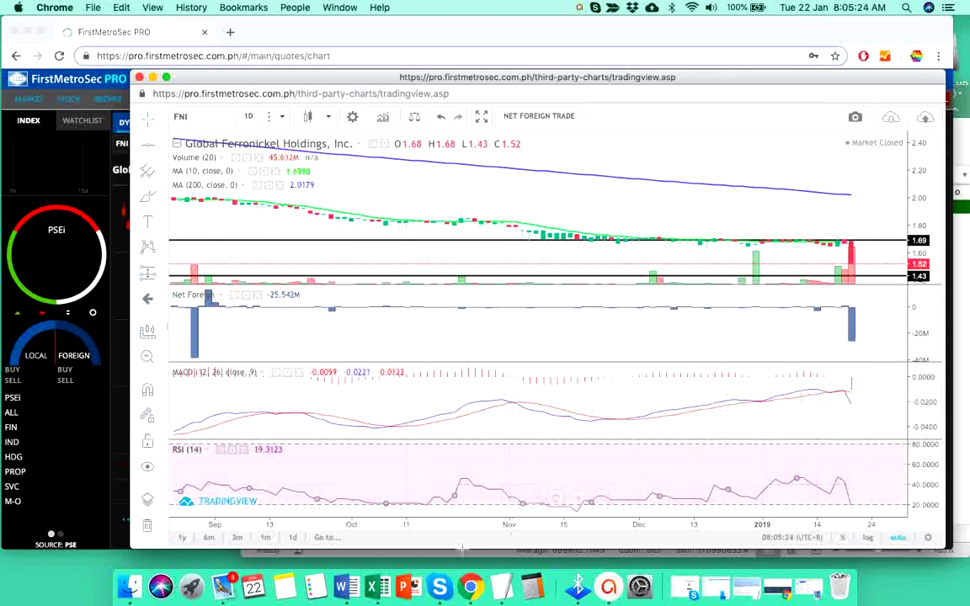
Switch to the Stock Analysis Generator workbook in Excel and enter FNI as the symbol on the Data sheet.
{"action": "left_click", "coordinate": [377, 594]}
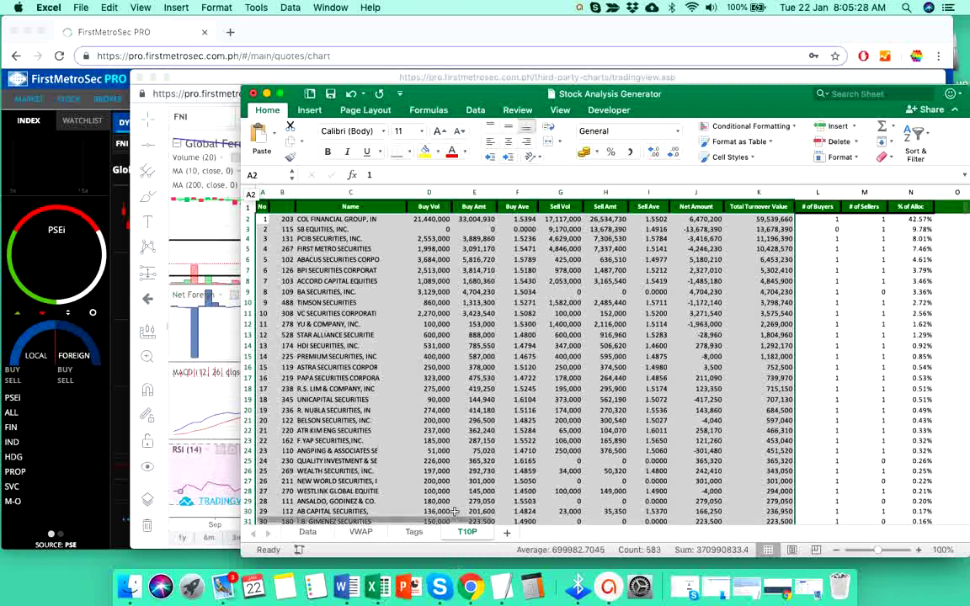
{"action": "left_click_drag", "start_coordinate": [432, 525], "coordinate": [697, 517]}
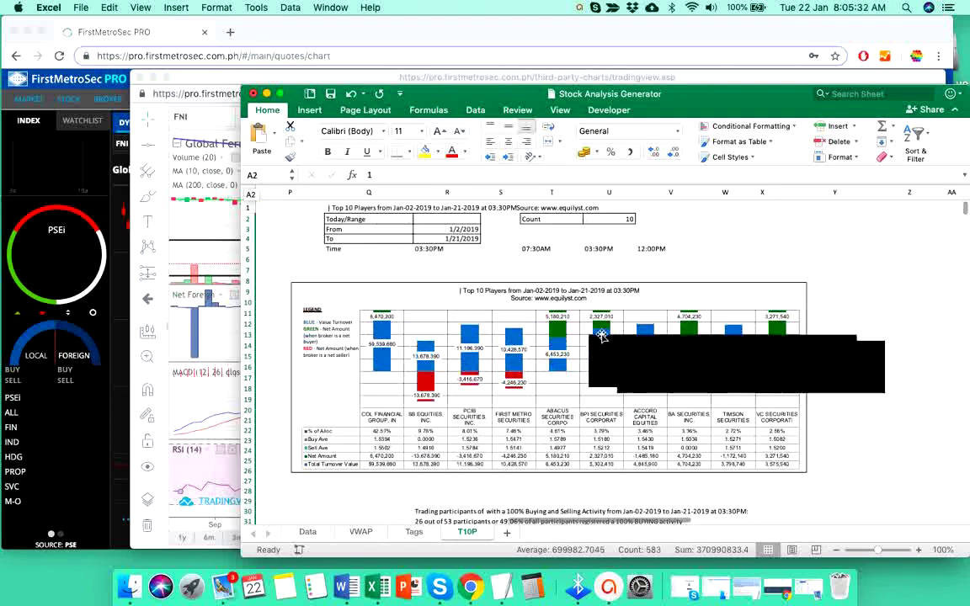
{"action": "left_click", "coordinate": [308, 531]}
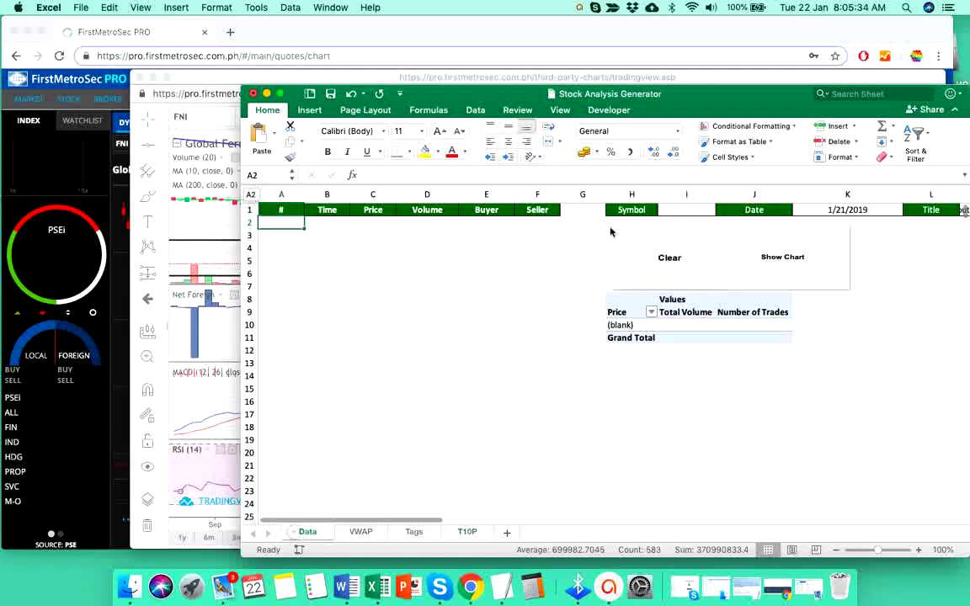
{"action": "left_click", "coordinate": [670, 212]}
{"action": "type", "text": "FNI"}
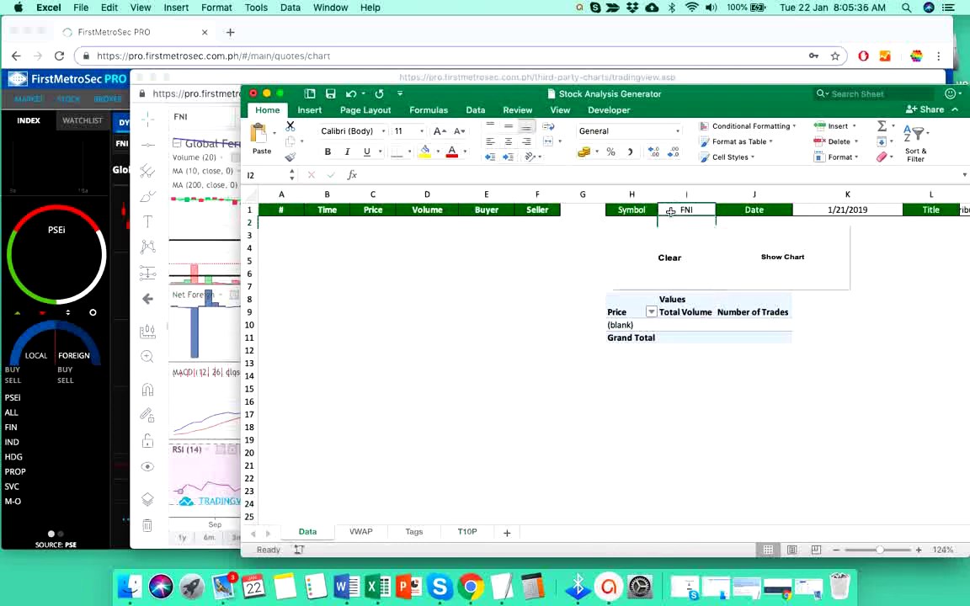
{"action": "key", "text": "Return"}
Return to the T10P sheet and view the FNI Top 10 Players chart with the participant summary below it.
{"action": "left_click", "coordinate": [467, 532]}
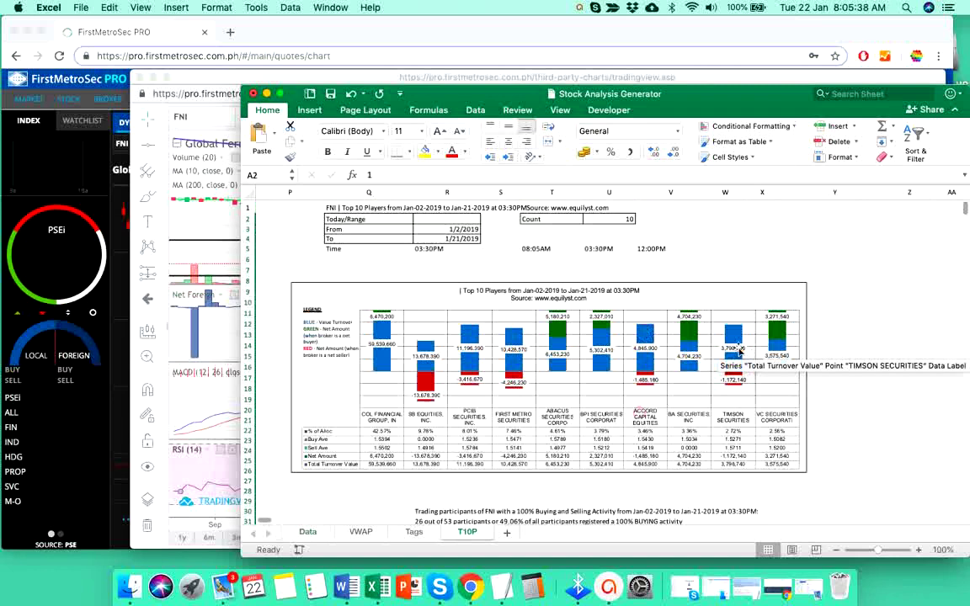
{"action": "left_click", "coordinate": [856, 355]}
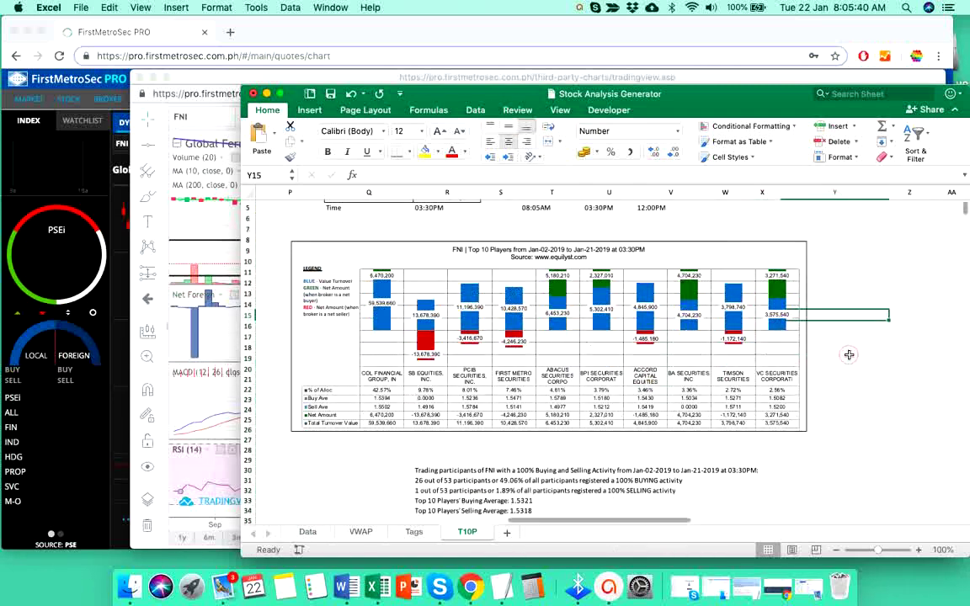
Set the Today/Range field above the FNI Top 10 Players chart to "today".
{"action": "scroll", "coordinate": [682, 463], "scroll_direction": "down", "scroll_amount": 2}
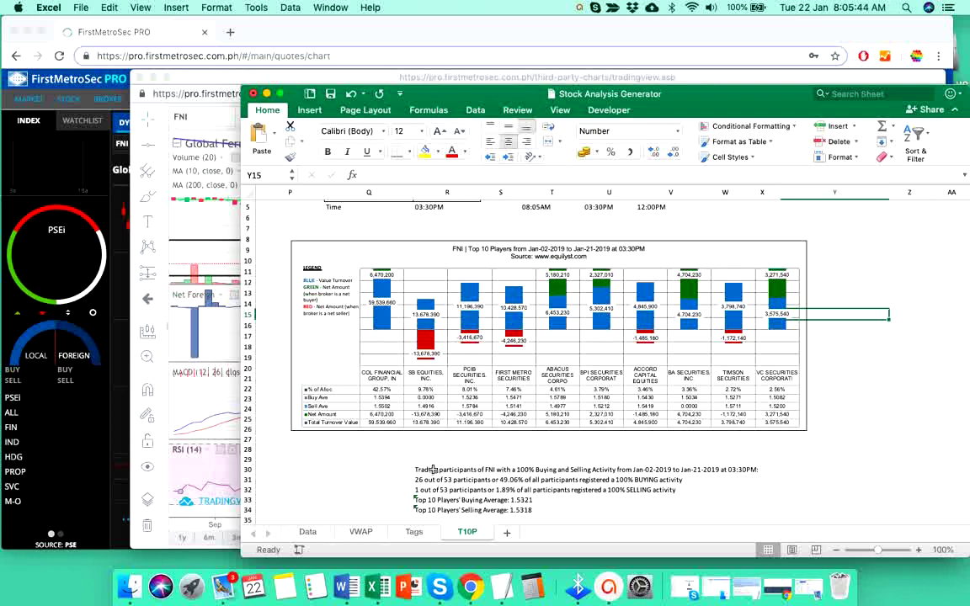
{"action": "scroll", "coordinate": [389, 421], "scroll_direction": "up", "scroll_amount": 2}
{"action": "left_click", "coordinate": [437, 217]}
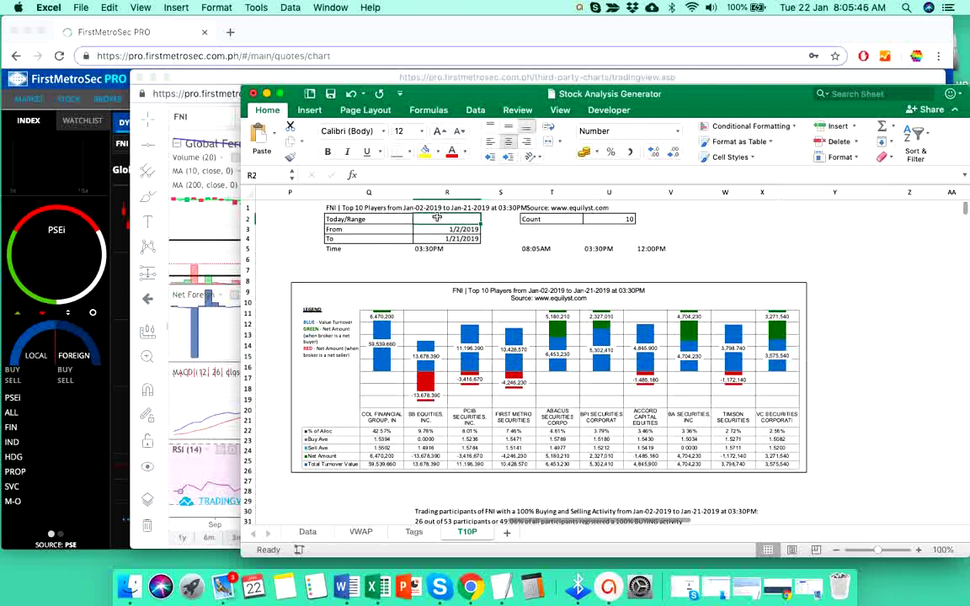
{"action": "type", "text": "to"}
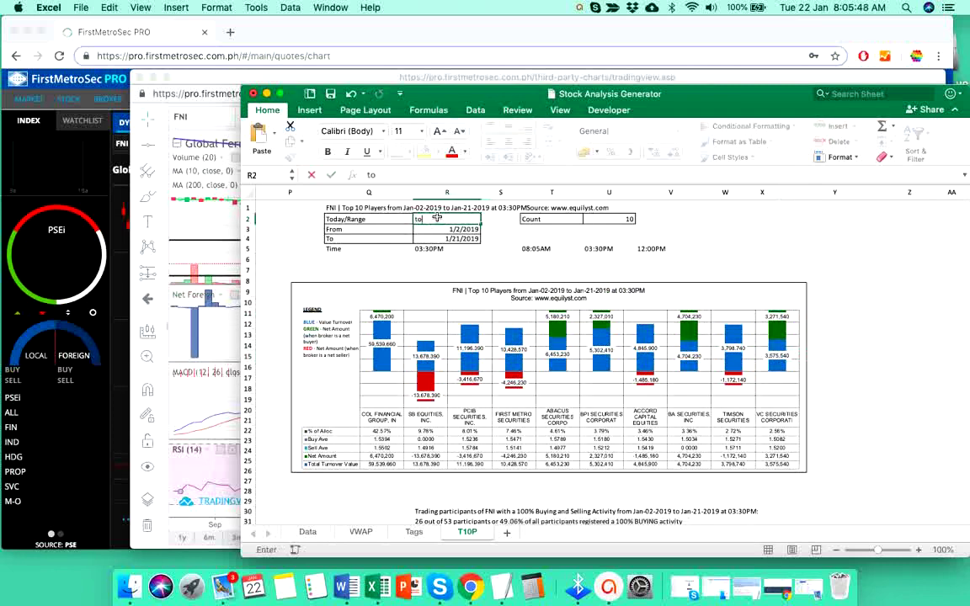
{"action": "type", "text": "day"}
{"action": "key", "text": "Return"}
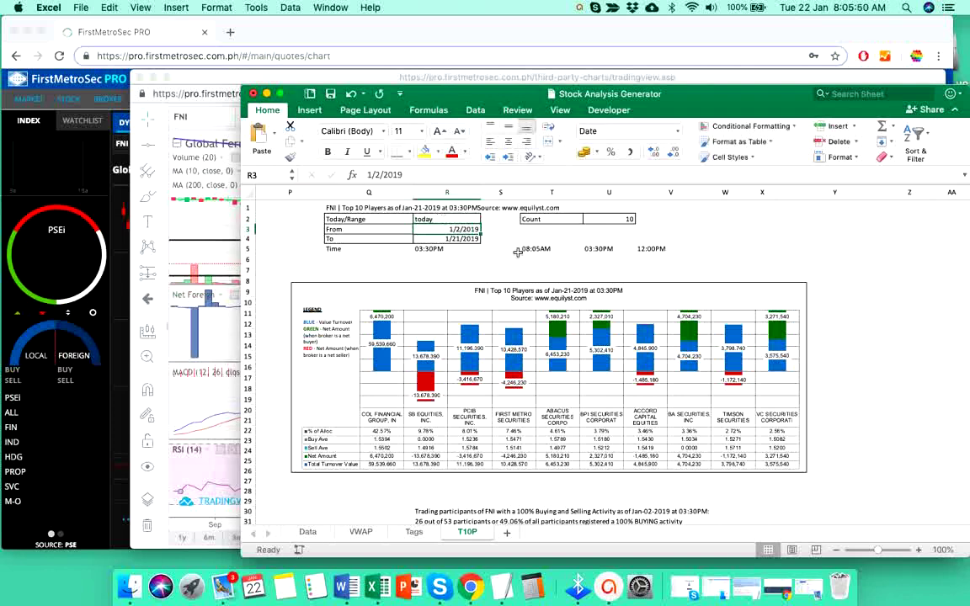
Set the From date above the FNI Top 10 Players chart to 1/21/2019.
{"action": "scroll", "coordinate": [721, 259], "scroll_direction": "down", "scroll_amount": 1}
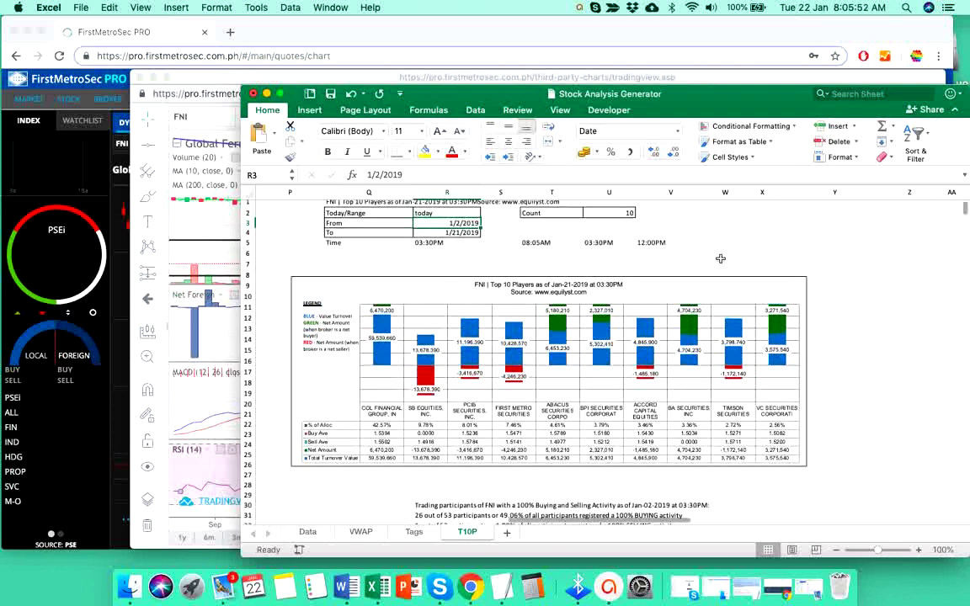
{"action": "scroll", "coordinate": [721, 259], "scroll_direction": "down", "scroll_amount": 5}
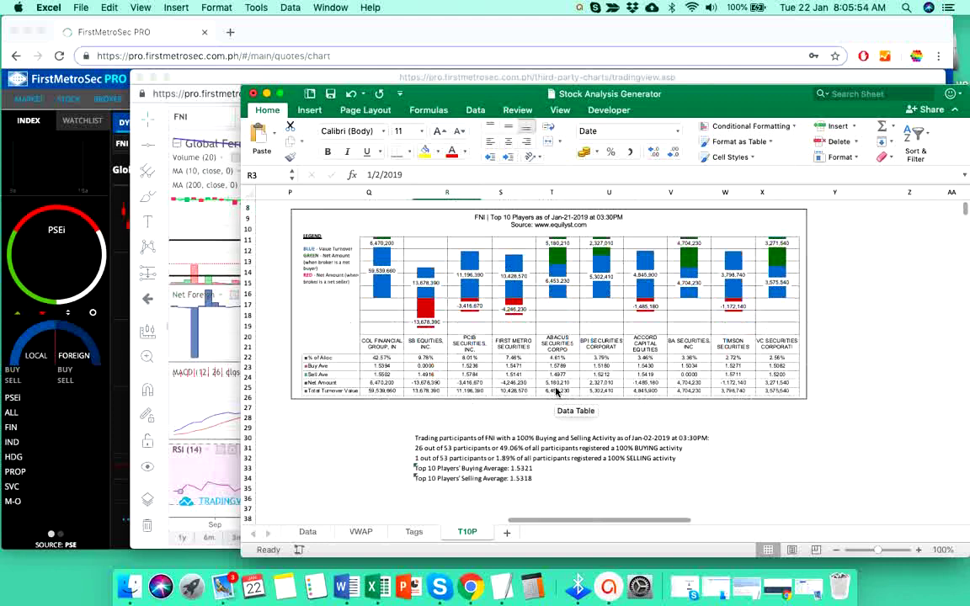
{"action": "scroll", "coordinate": [556, 392], "scroll_direction": "up", "scroll_amount": 6}
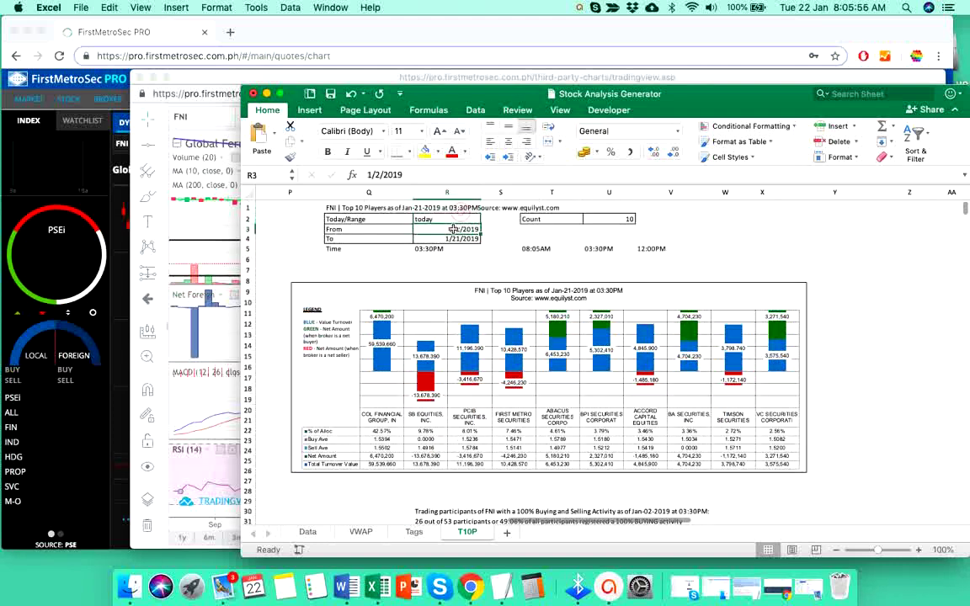
{"action": "type", "text": "1/22/2019"}
{"action": "key", "text": "Return"}
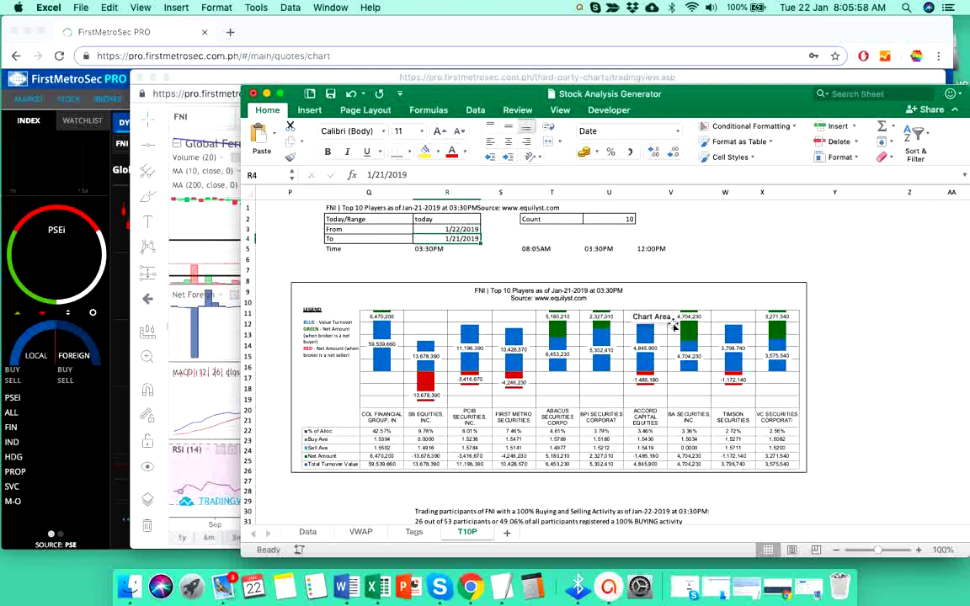
{"action": "double_click", "coordinate": [451, 228]}
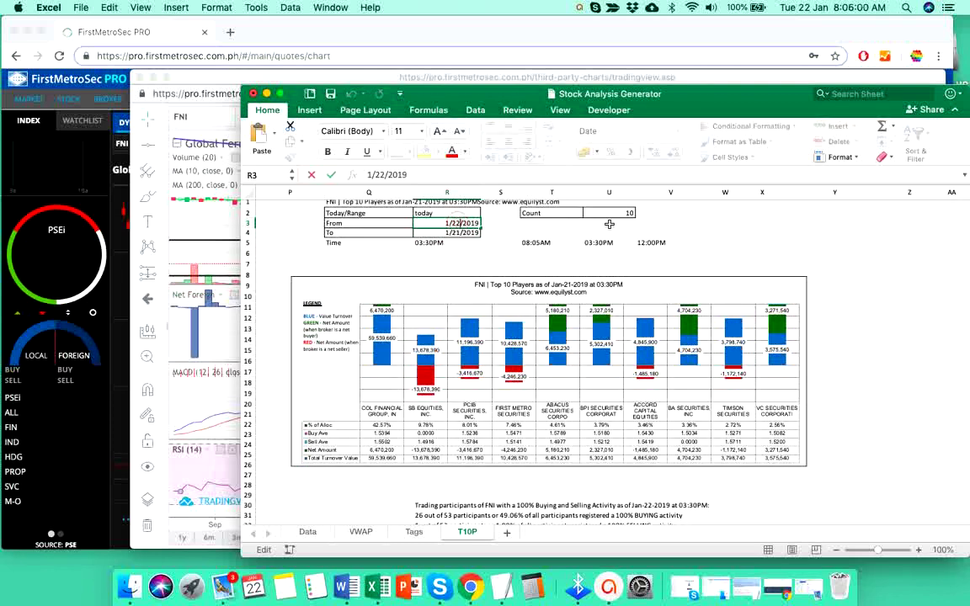
{"action": "key", "text": "BackSpace"}
{"action": "type", "text": "1"}
{"action": "key", "text": "Return"}
Examine the top 10 brokers' data table and the participation and average-price lines below it, and minimize the workbook to return to the FNI chart in Chrome.
{"action": "scroll", "coordinate": [761, 336], "scroll_direction": "down", "scroll_amount": 1}
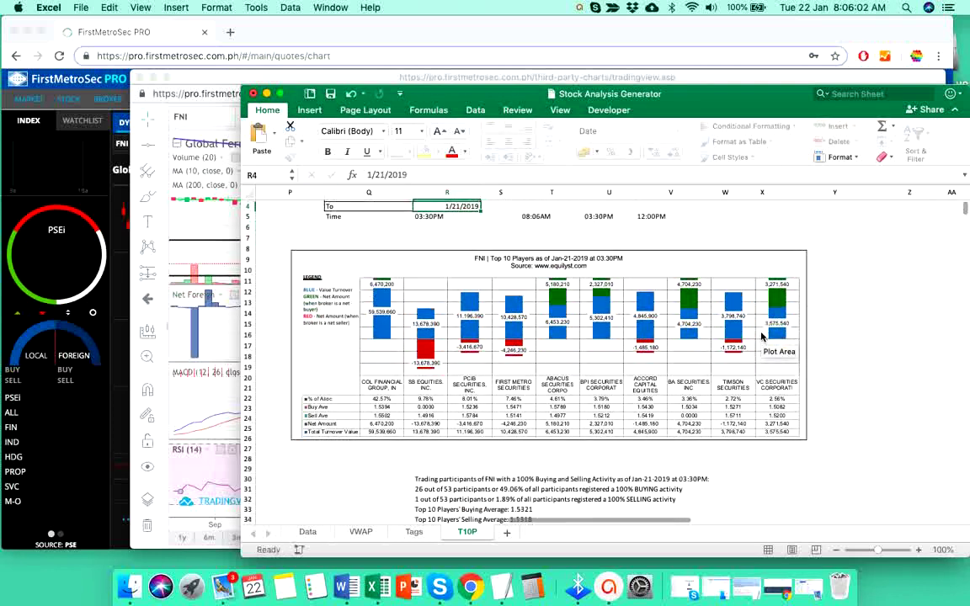
{"action": "scroll", "coordinate": [795, 392], "scroll_direction": "down", "scroll_amount": 1}
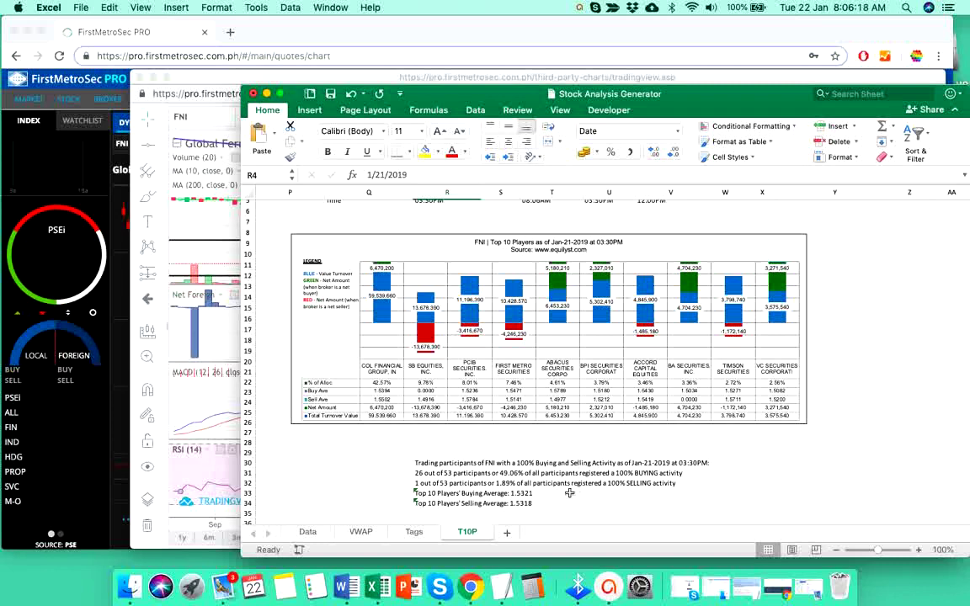
{"action": "left_click", "coordinate": [440, 484]}
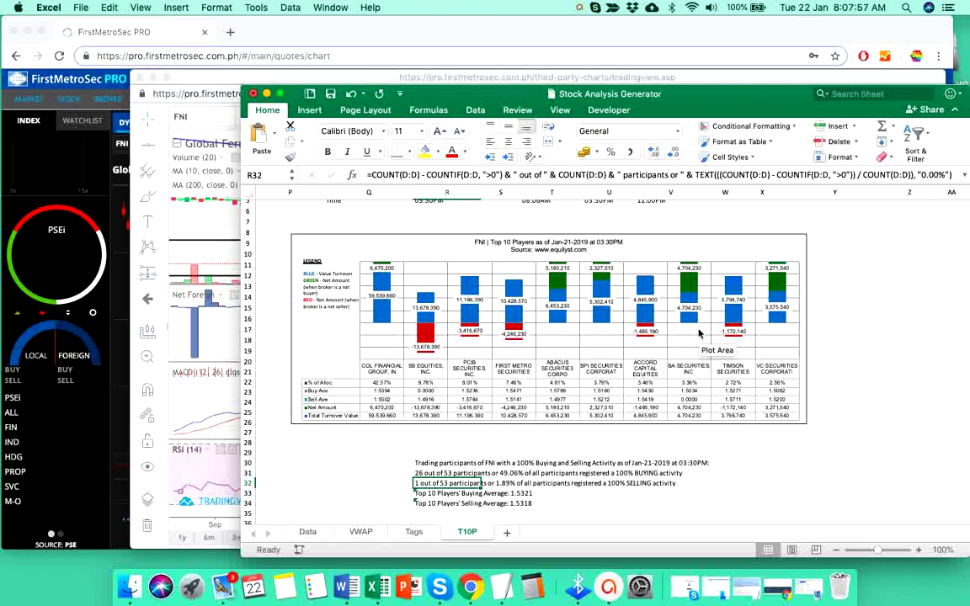
{"action": "left_click", "coordinate": [437, 494]}
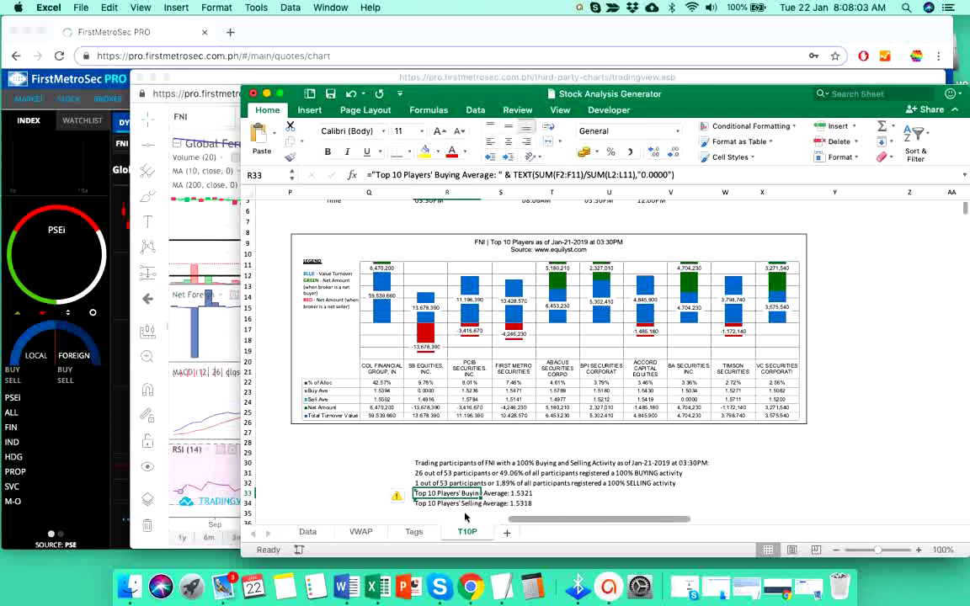
{"action": "left_click", "coordinate": [457, 504]}
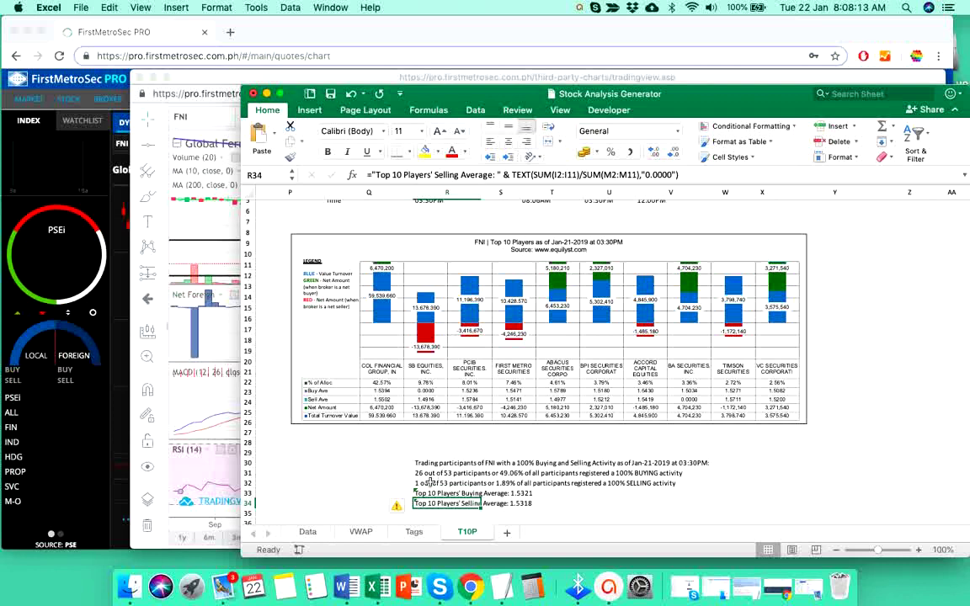
{"action": "mouse_move", "coordinate": [429, 357]}
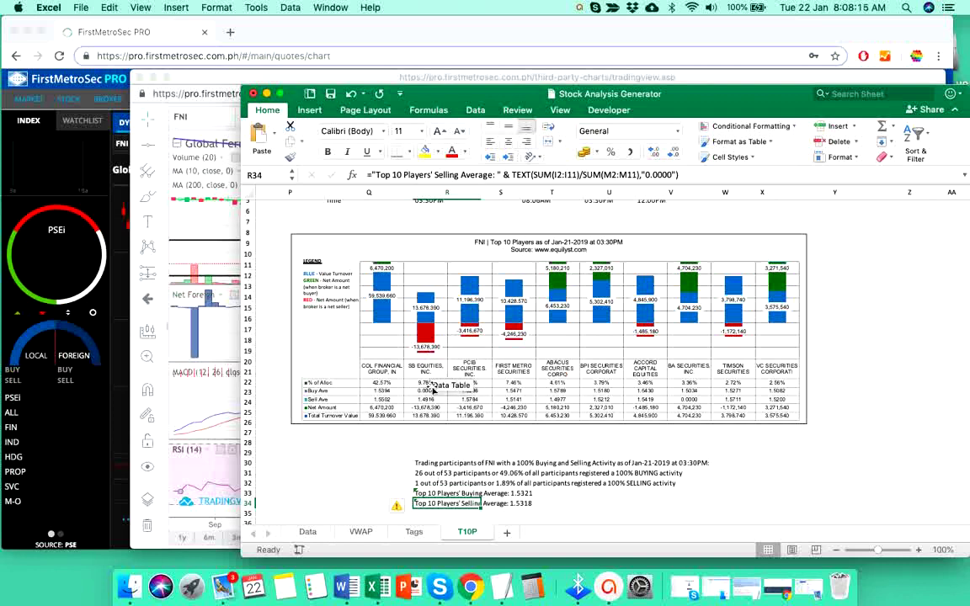
{"action": "left_click", "coordinate": [437, 483]}
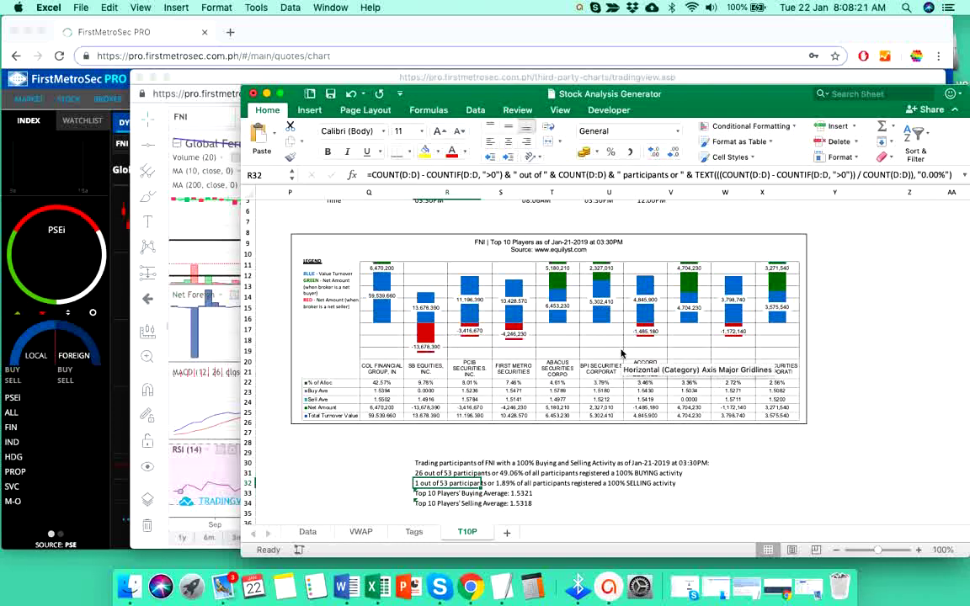
{"action": "mouse_move", "coordinate": [600, 321]}
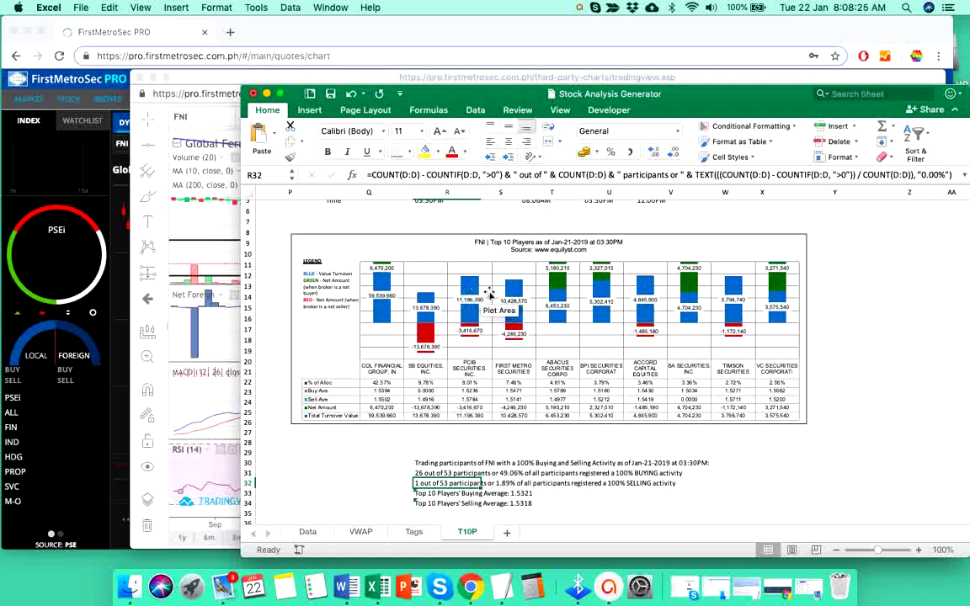
{"action": "mouse_move", "coordinate": [595, 296]}
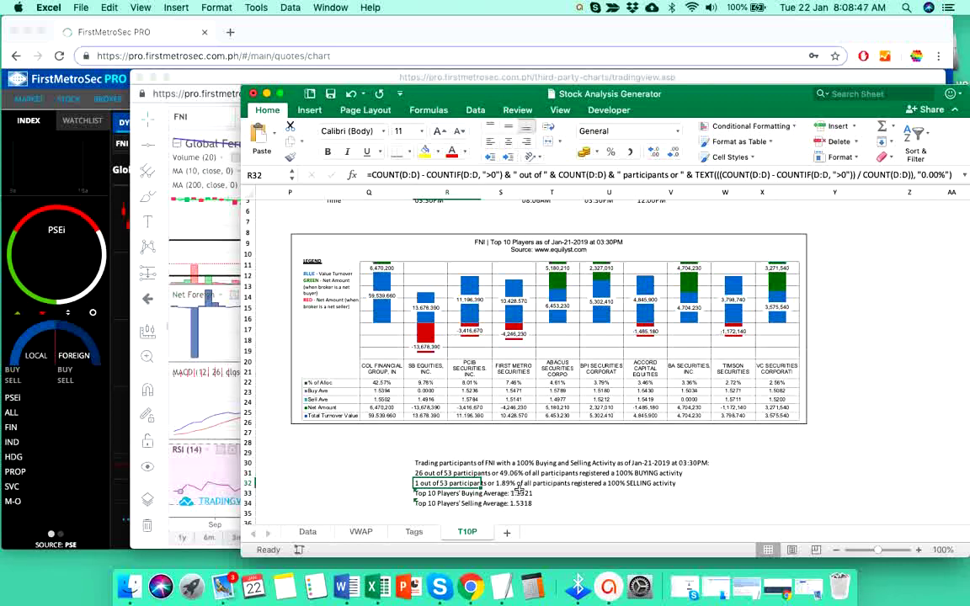
{"action": "scroll", "coordinate": [521, 488], "scroll_direction": "down", "scroll_amount": 1}
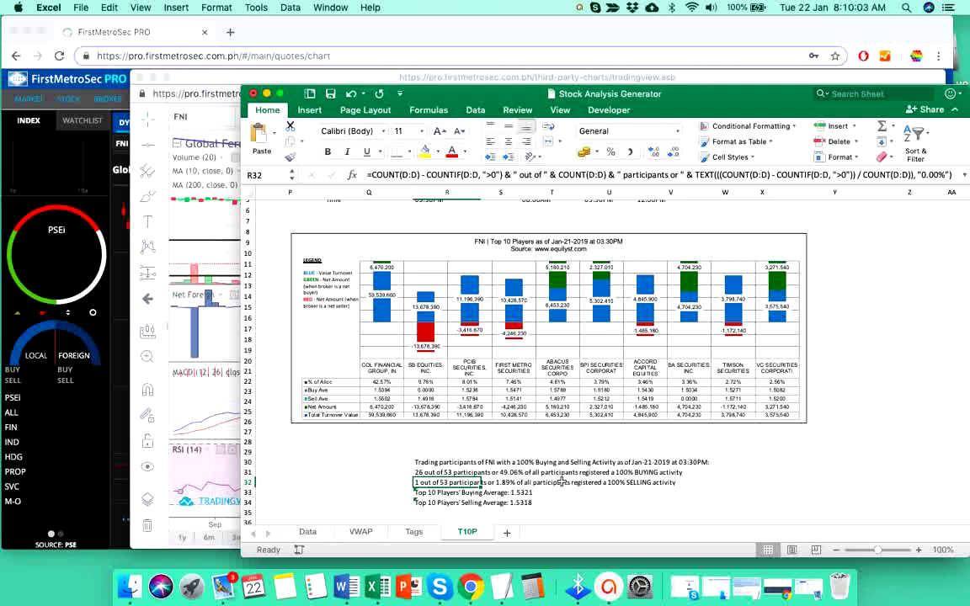
{"action": "left_click", "coordinate": [266, 93]}
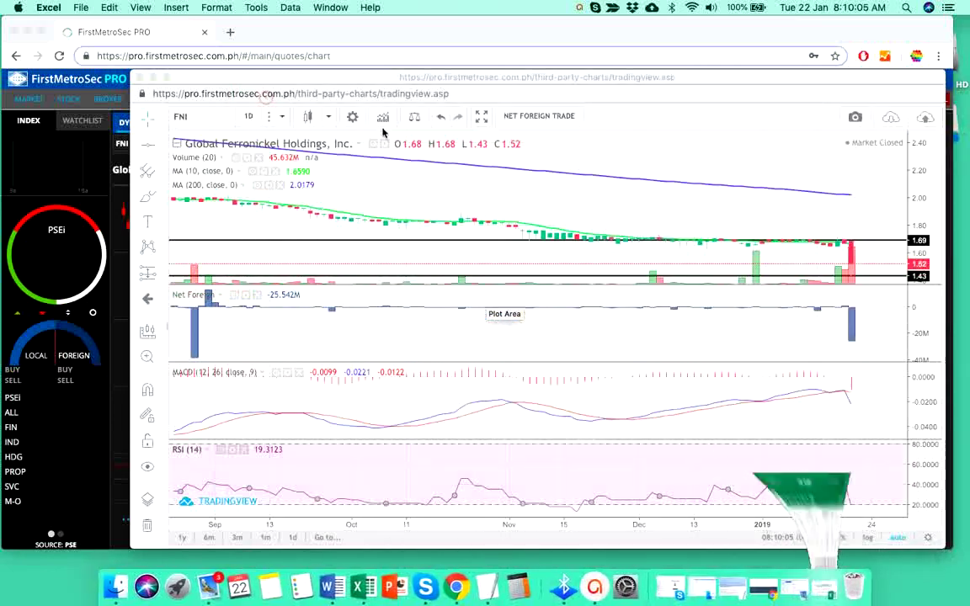